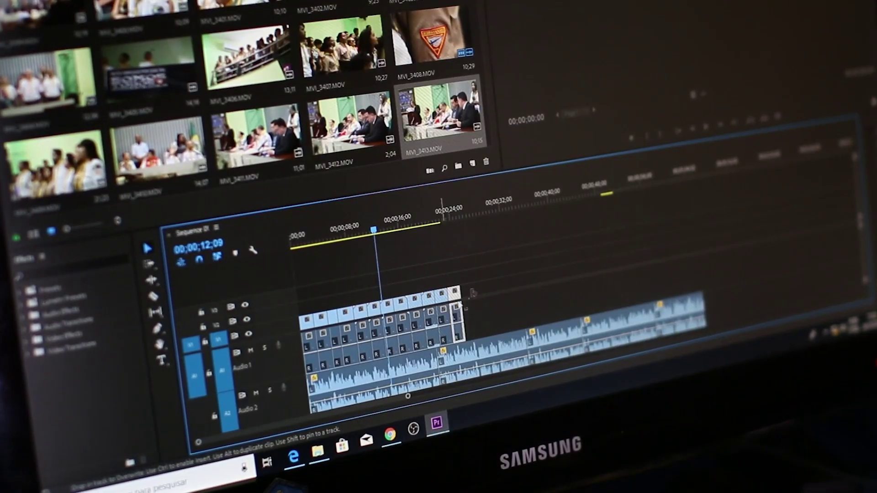
# Step: Drag the Timeline playhead forward to about 00;00;20;02
pyautogui.moveTo(376, 230)
pyautogui.mouseDown()
pyautogui.moveTo(425, 226)
pyautogui.moveTo(437, 242)
pyautogui.mouseUp()
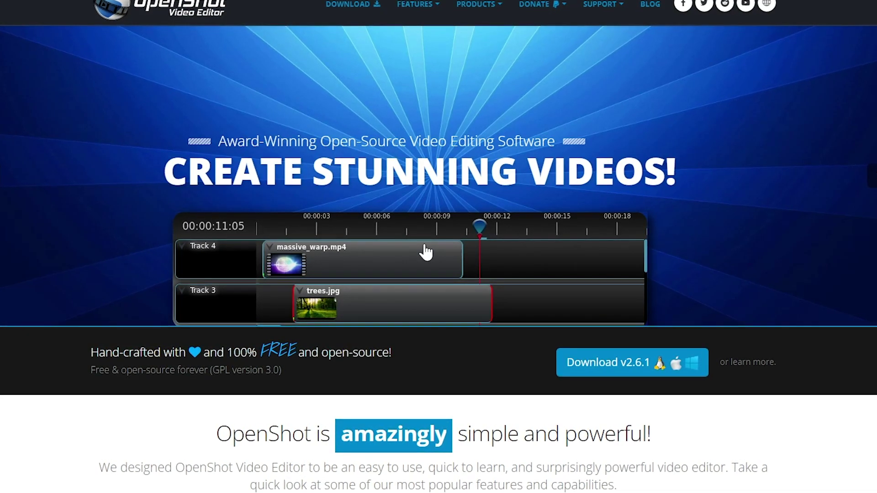
pyautogui.scroll(-1, 426, 251)
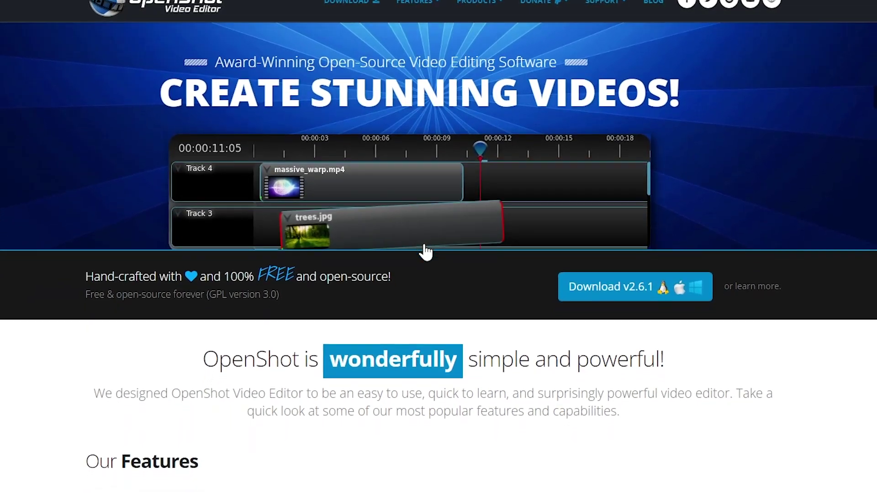
pyautogui.scroll(-1, 424, 251)
pyautogui.scroll(-1, 423, 244)
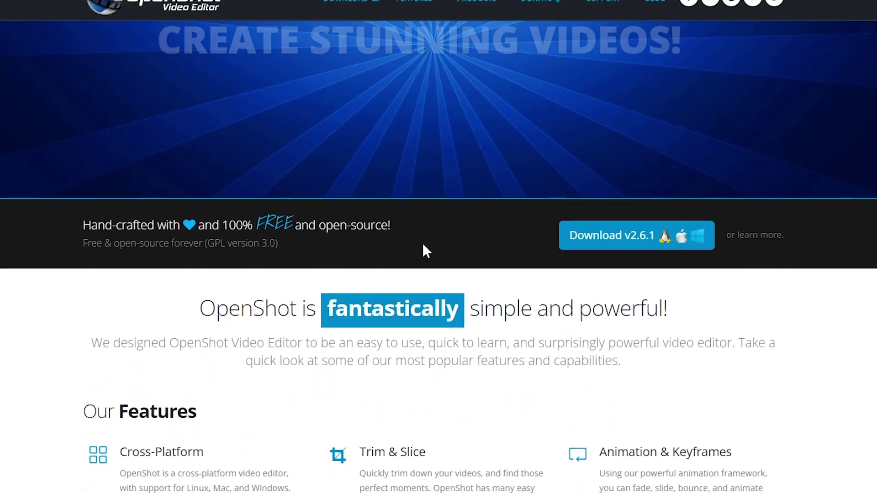
pyautogui.scroll(-1, 423, 243)
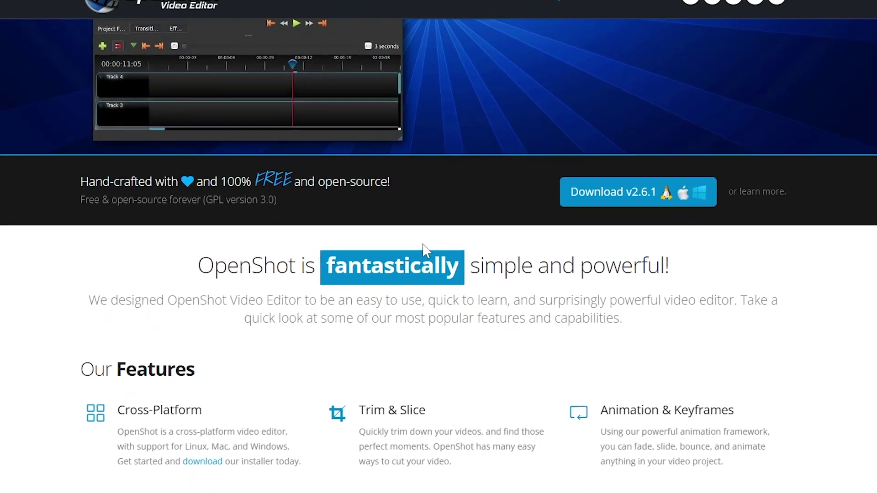
pyautogui.scroll(-1, 423, 243)
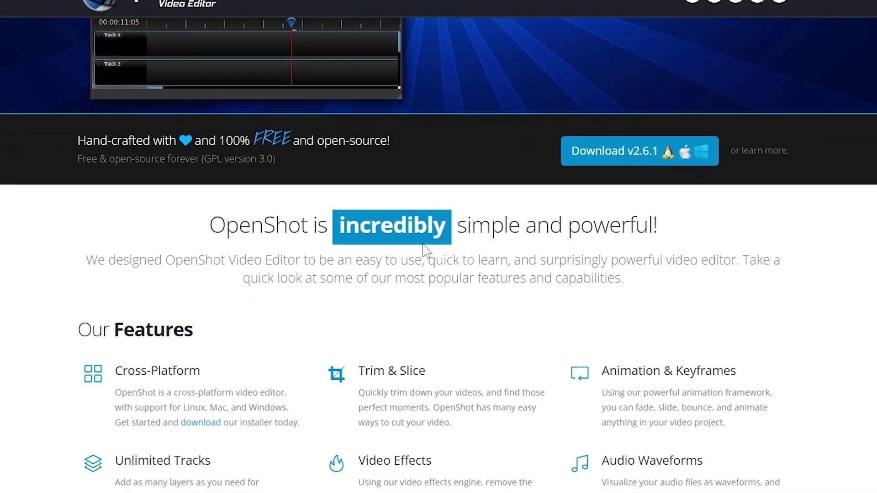
pyautogui.scroll(-1, 422, 243)
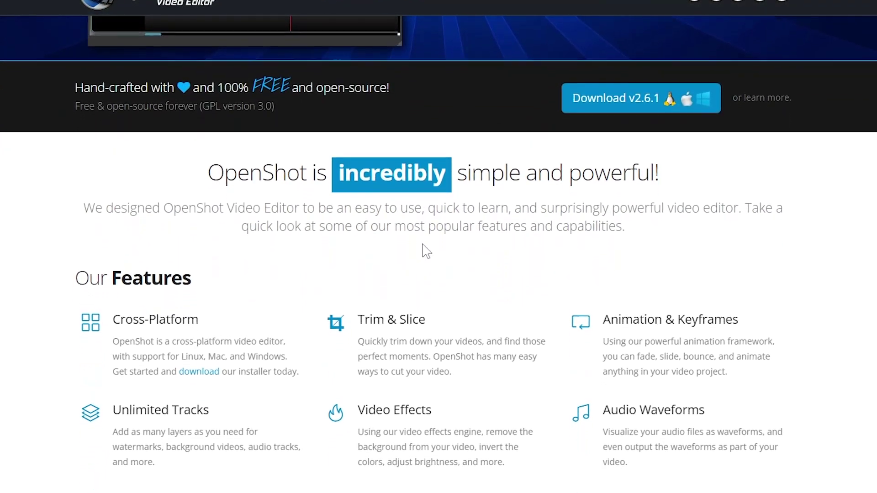
pyautogui.scroll(-1, 423, 248)
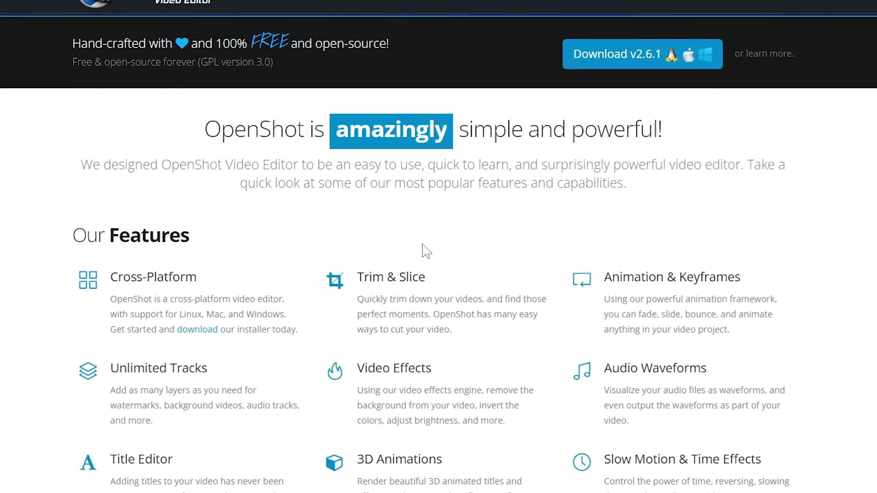
pyautogui.scroll(-1, 423, 249)
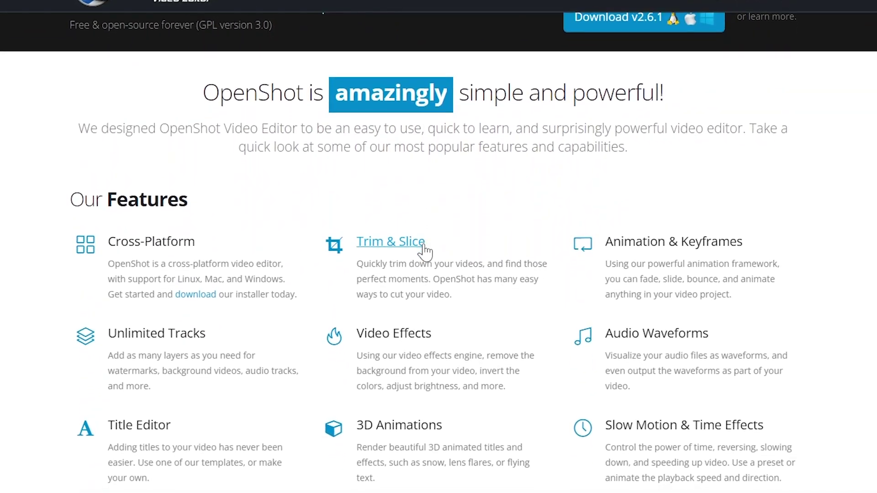
pyautogui.scroll(-1, 424, 248)
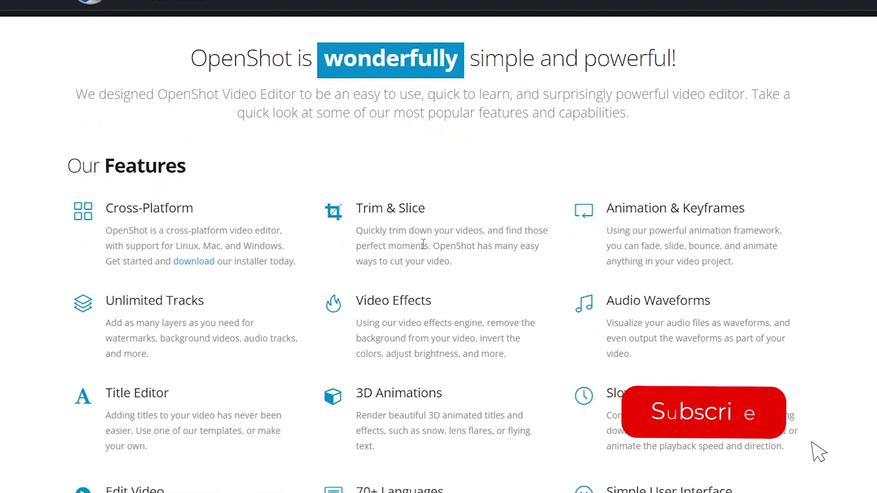
pyautogui.scroll(-1, 423, 250)
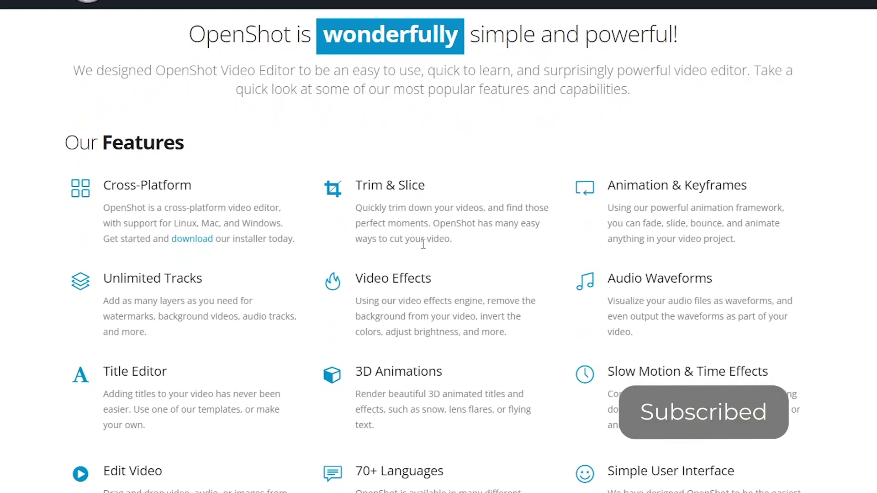
pyautogui.scroll(-1, 422, 250)
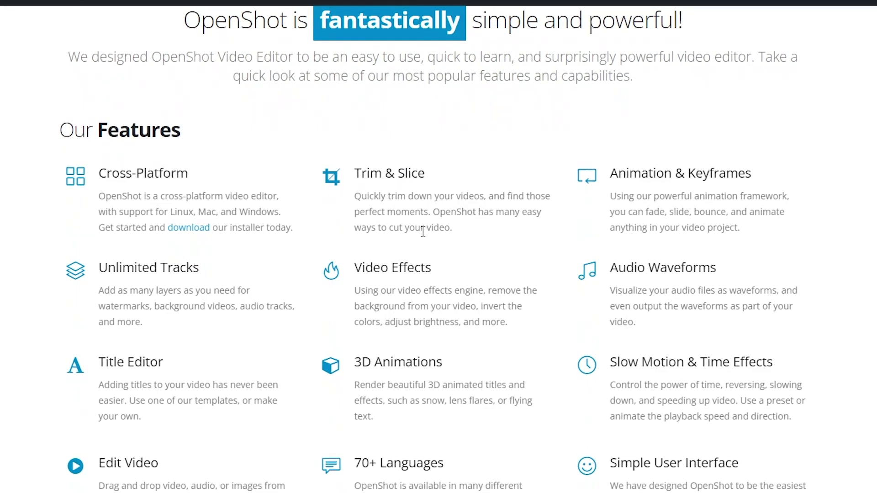
pyautogui.scroll(-2, 423, 233)
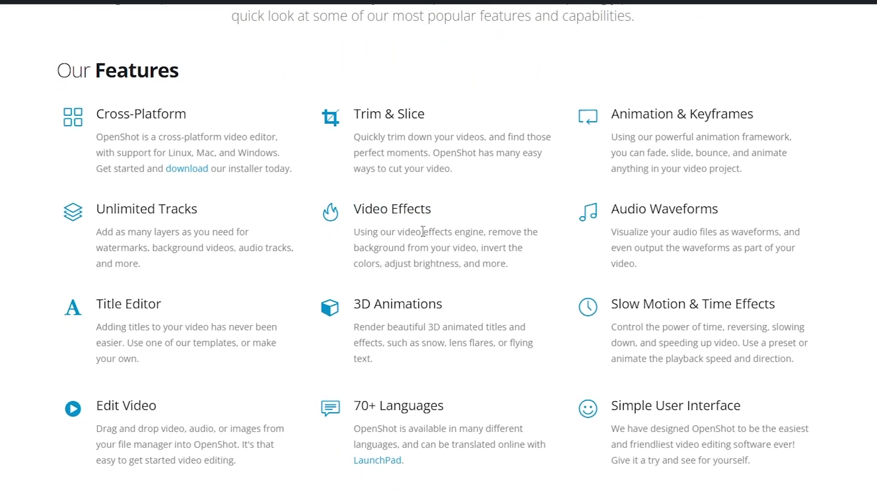
pyautogui.scroll(-1, 423, 233)
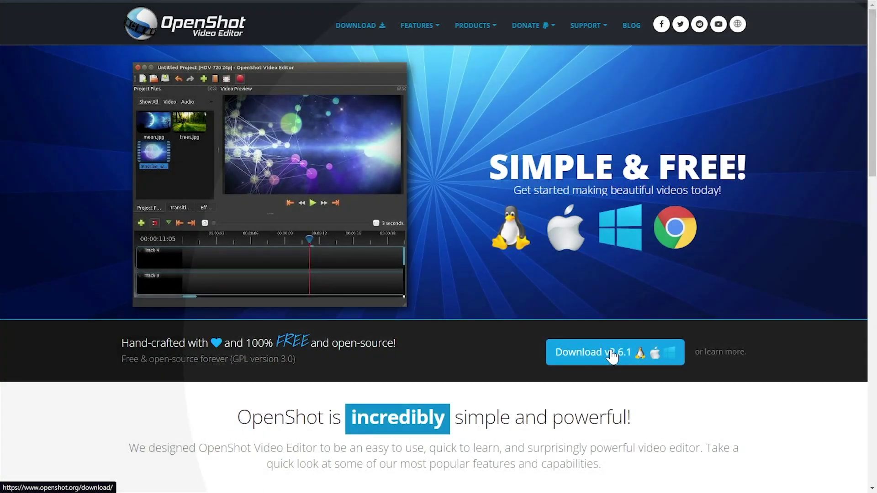
# Step: Go to the OpenShot download page and start the 64-bit Windows v2.6.1 installer download
pyautogui.click(612, 355)
pyautogui.click(481, 302)
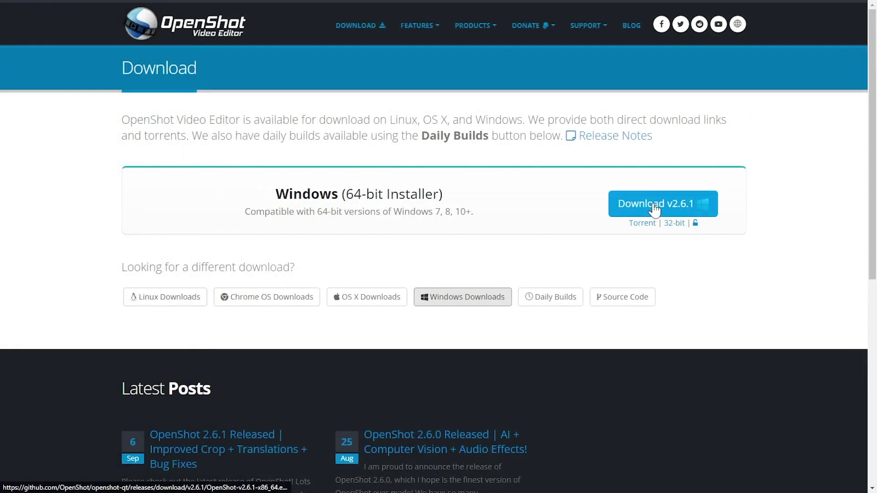
pyautogui.click(657, 208)
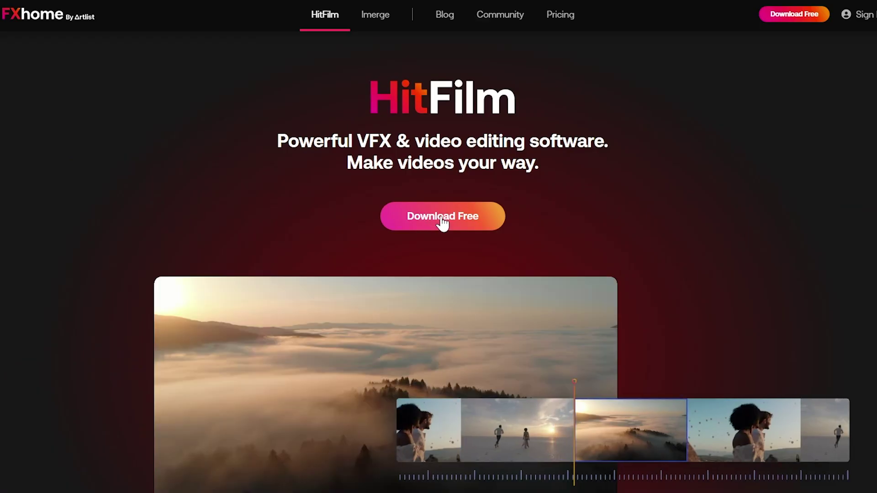
# Step: Request HitFilm's free download and start saving the 2022.2 installer file
pyautogui.click(471, 222)
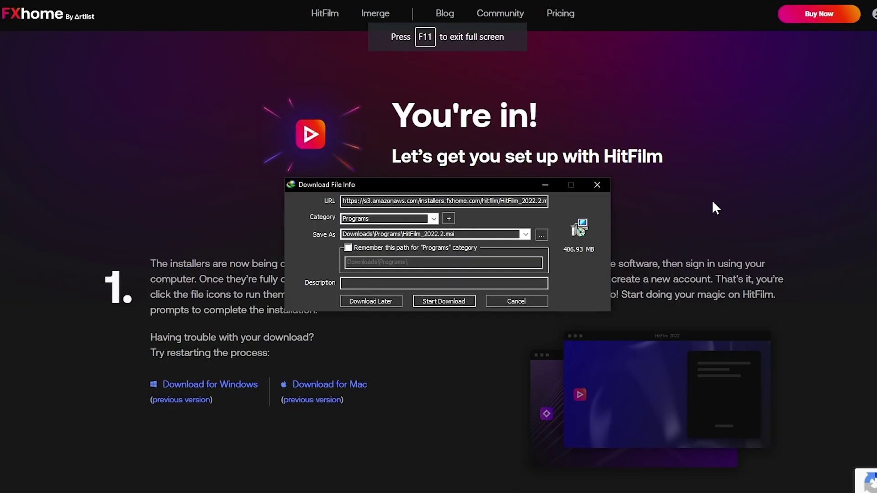
pyautogui.click(444, 303)
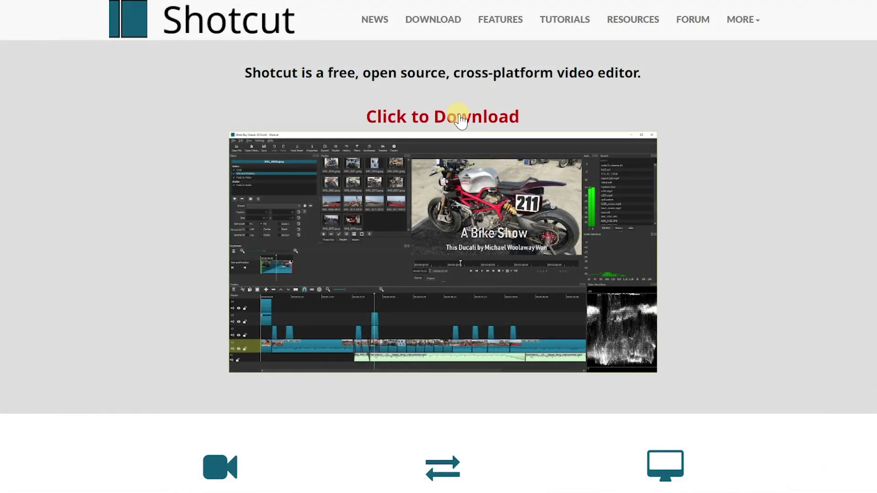
# Step: Follow 'Click to Download' to Shotcut's 22.09.23 Windows download listing
pyautogui.click(461, 117)
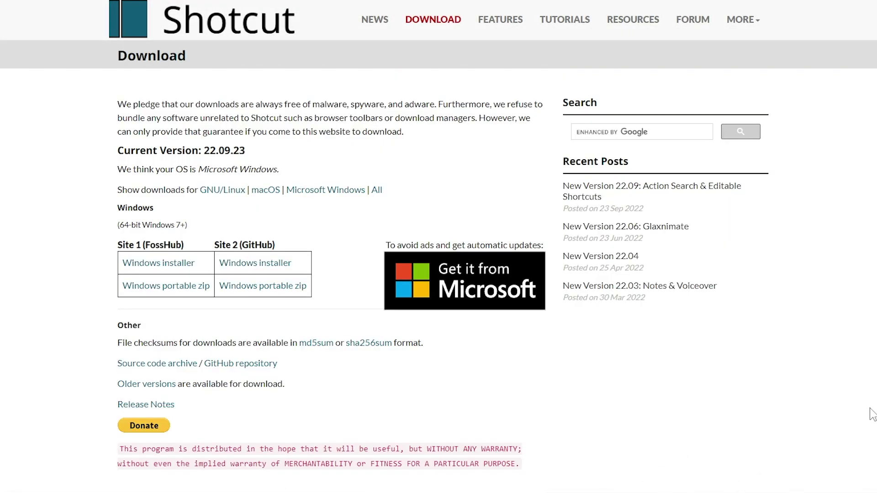